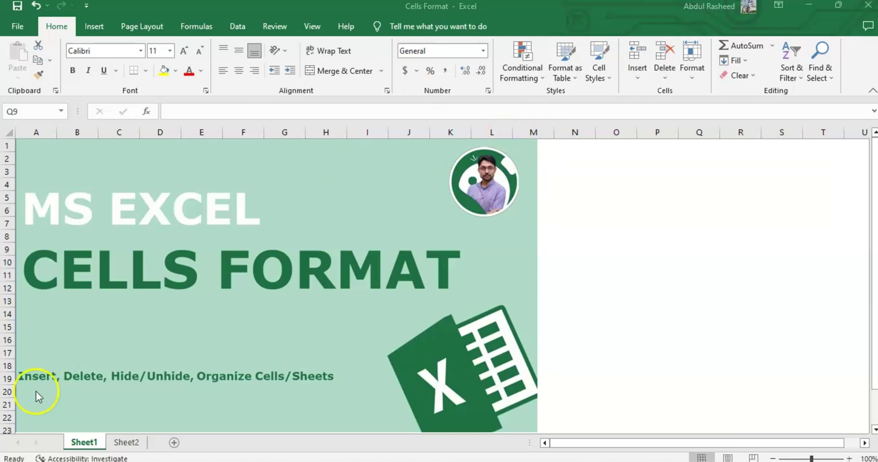
On Sheet2, insert a cell at A4 shifting cells right, then undo it.
{"action": "left_click", "coordinate": [637, 77]}
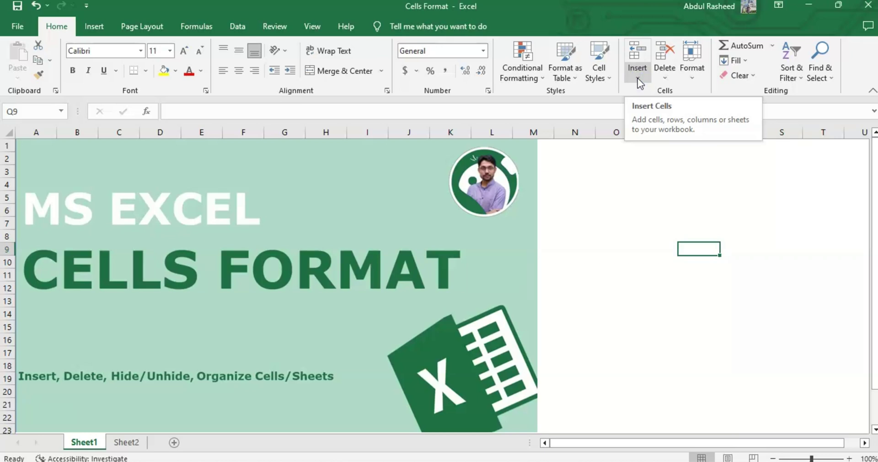
{"action": "left_click", "coordinate": [132, 440]}
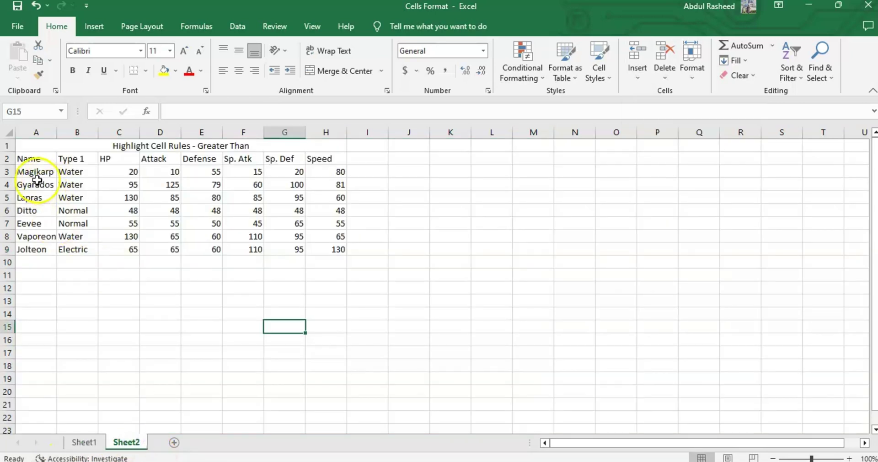
{"action": "left_click", "coordinate": [38, 184]}
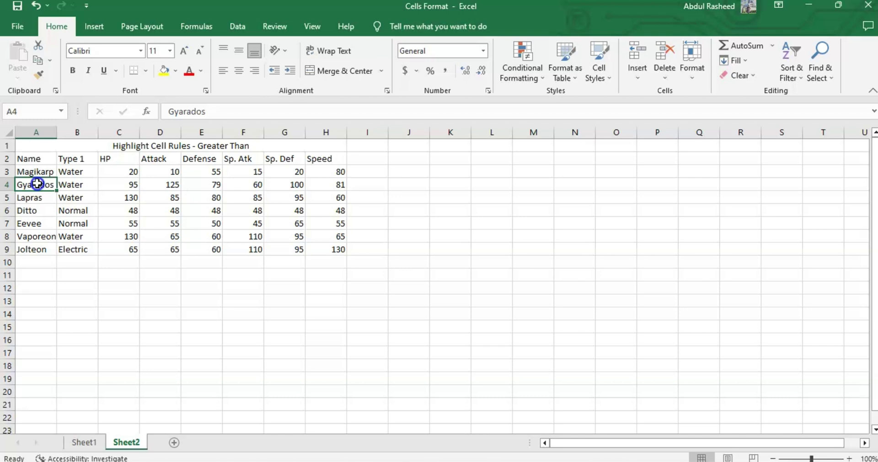
{"action": "left_click", "coordinate": [635, 73]}
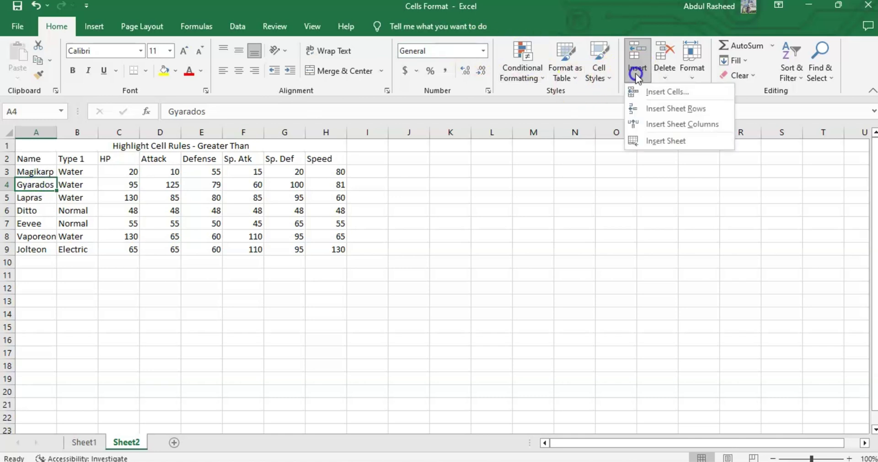
{"action": "left_click", "coordinate": [653, 92]}
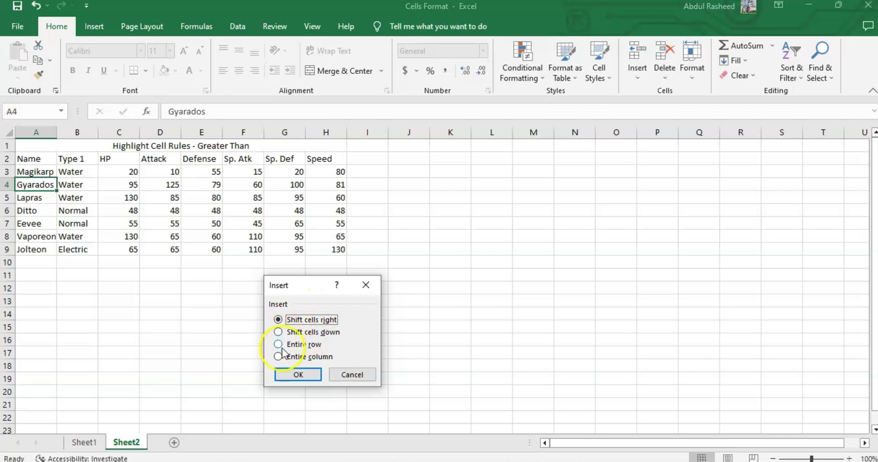
{"action": "left_click", "coordinate": [298, 375]}
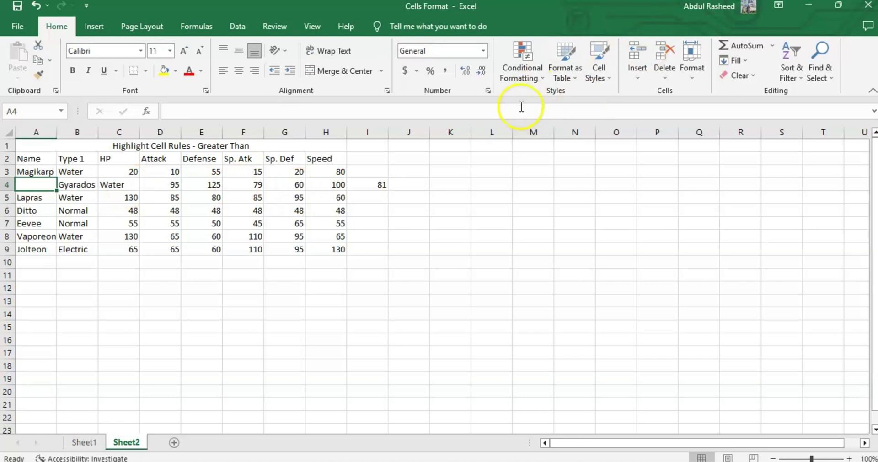
{"action": "key", "text": "ctrl+z"}
Insert a cell at A4 shifting cells down, then undo it.
{"action": "left_click", "coordinate": [633, 81]}
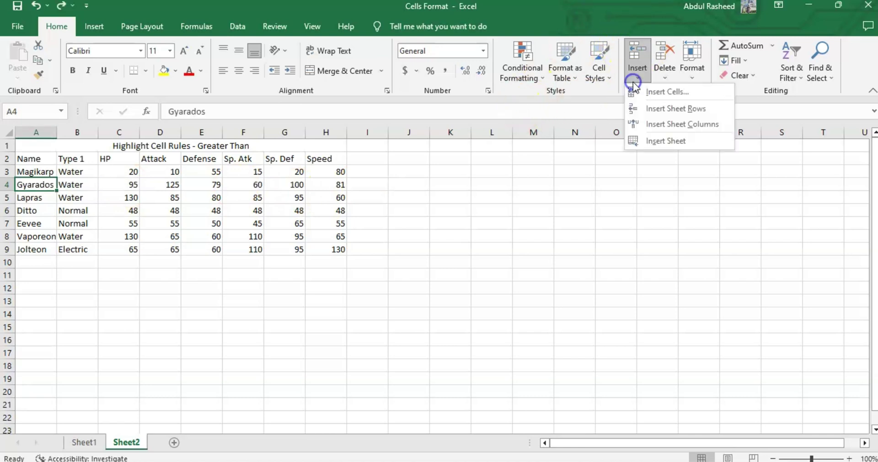
{"action": "left_click", "coordinate": [661, 92]}
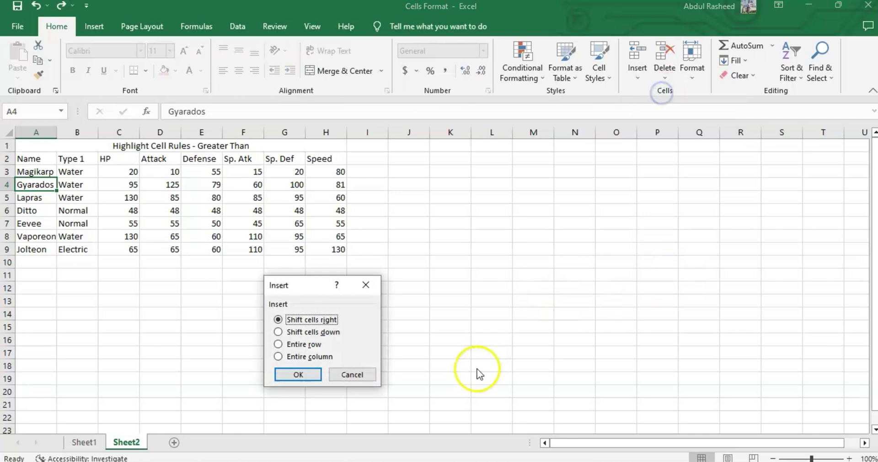
{"action": "left_click", "coordinate": [278, 332]}
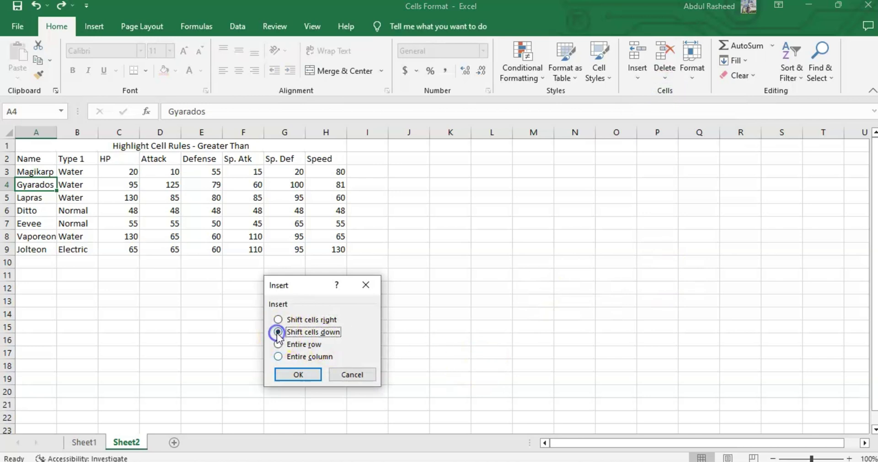
{"action": "left_click", "coordinate": [302, 375]}
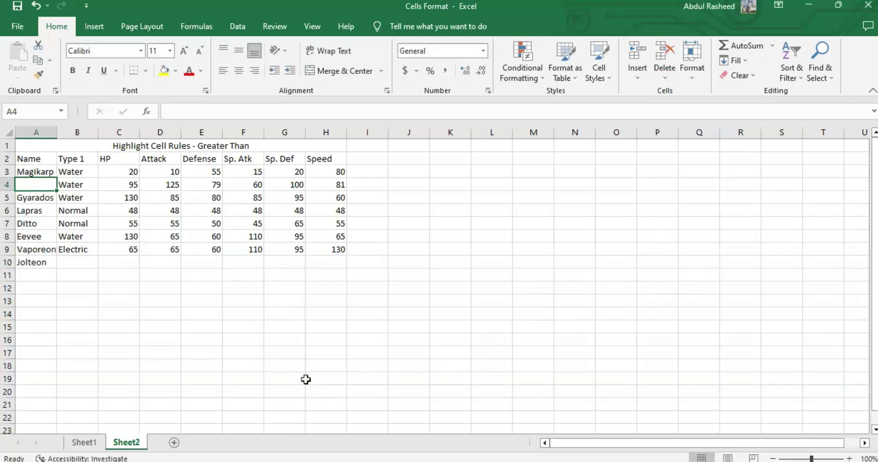
{"action": "key", "text": "ctrl+z"}
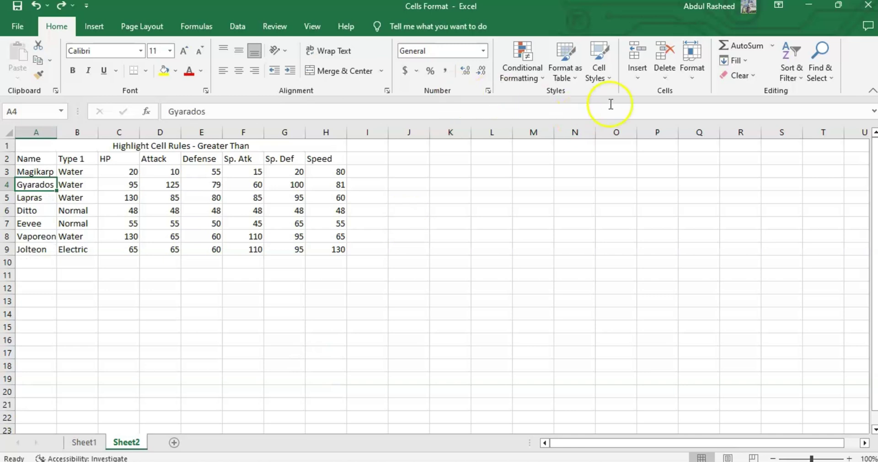
Open the Insert Cells choices and dismiss them without changing any cells.
{"action": "left_click", "coordinate": [641, 79]}
{"action": "left_click", "coordinate": [653, 87]}
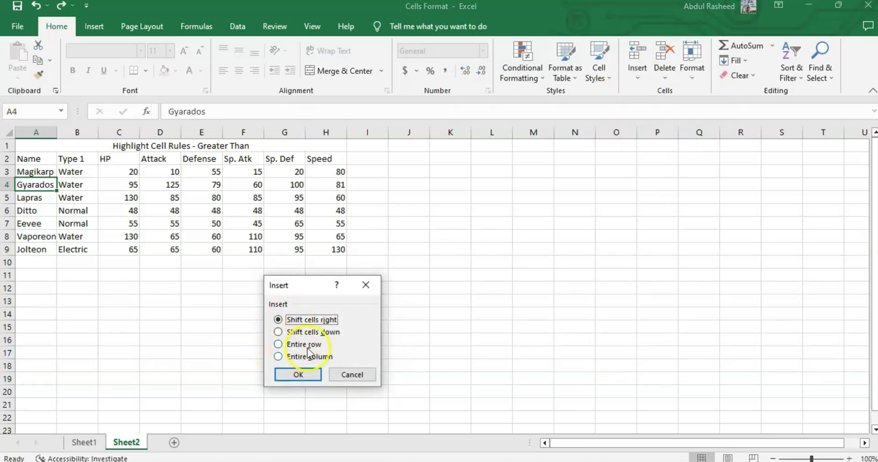
{"action": "left_click", "coordinate": [353, 375]}
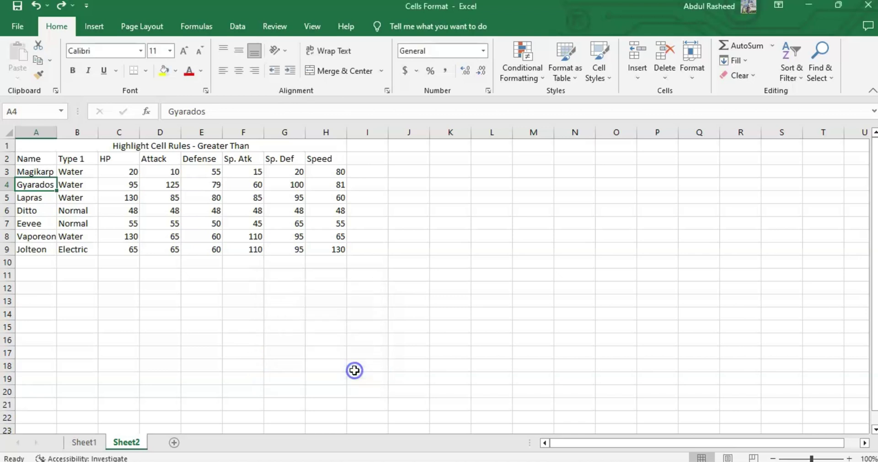
Insert a new blank worksheet, Sheet3, then return to Sheet2.
{"action": "left_click", "coordinate": [637, 75]}
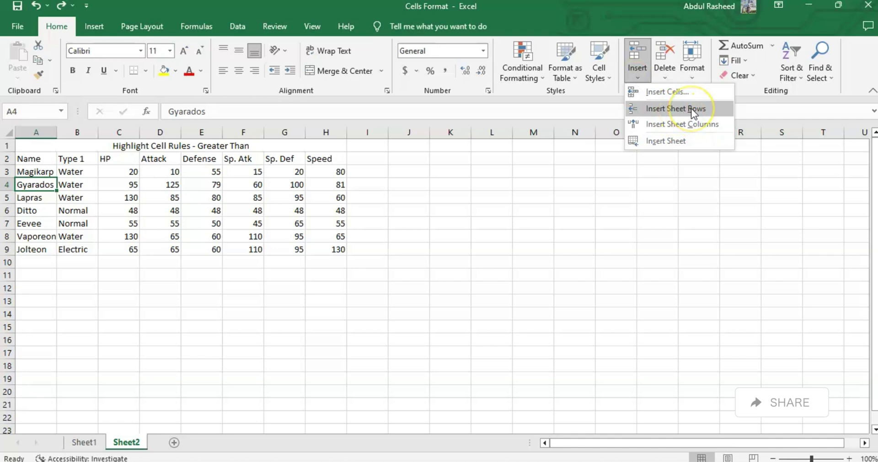
{"action": "left_click", "coordinate": [682, 142]}
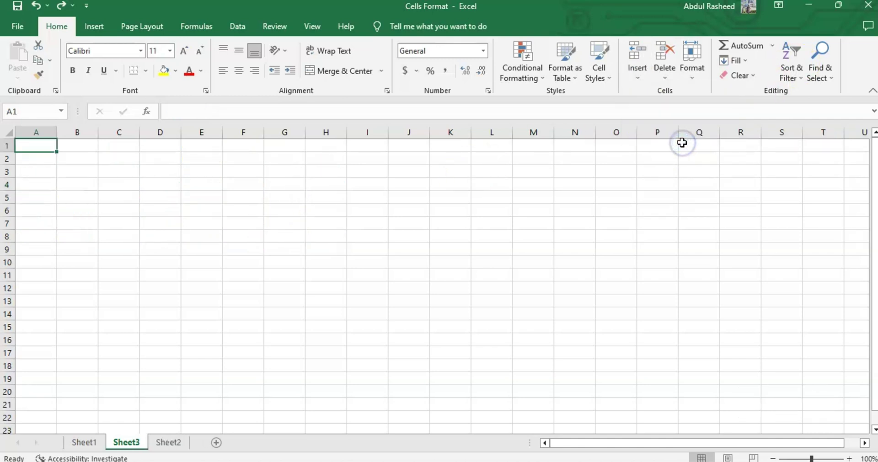
{"action": "left_click", "coordinate": [168, 442]}
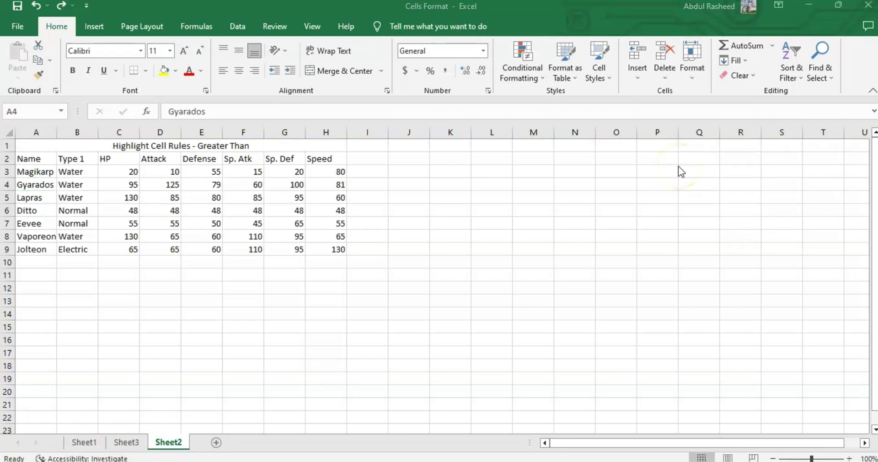
{"action": "left_click", "coordinate": [663, 78]}
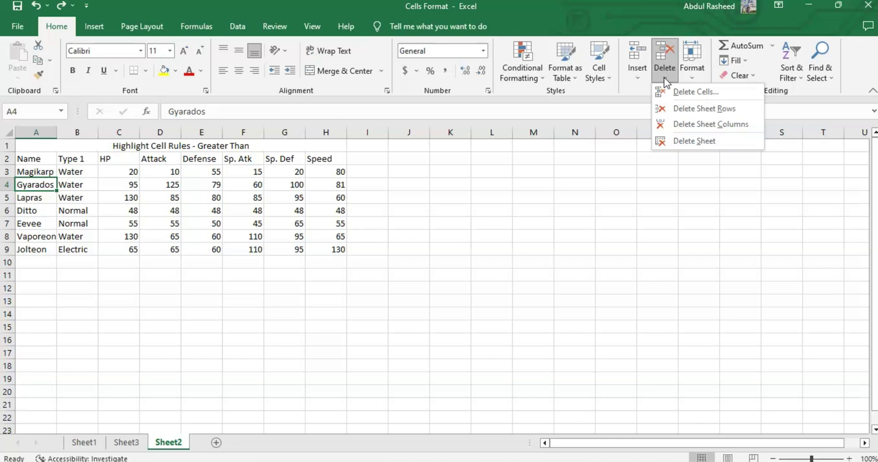
{"action": "left_click", "coordinate": [637, 77]}
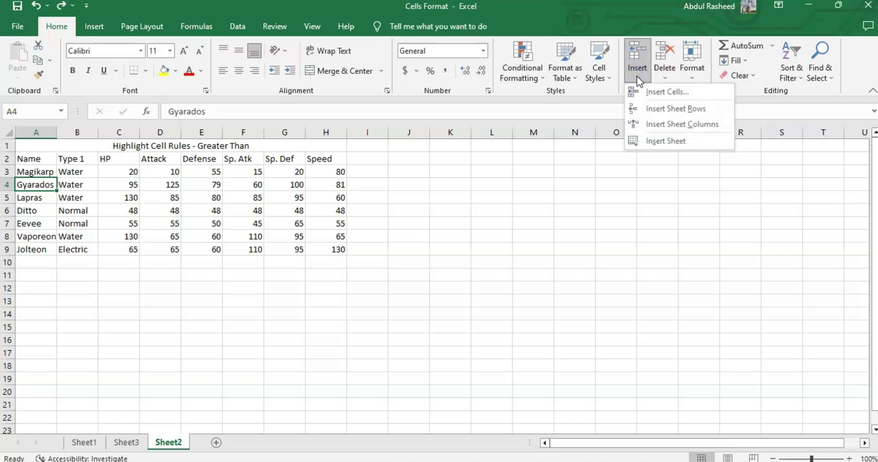
{"action": "left_click", "coordinate": [663, 77]}
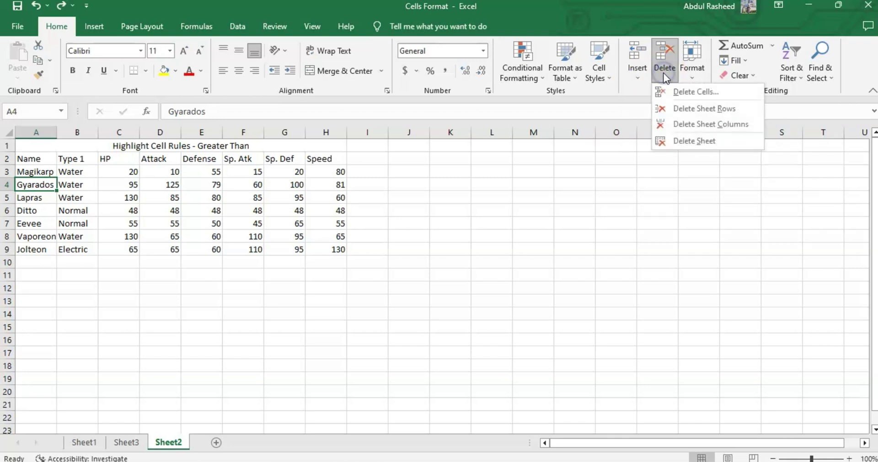
{"action": "left_click", "coordinate": [672, 146]}
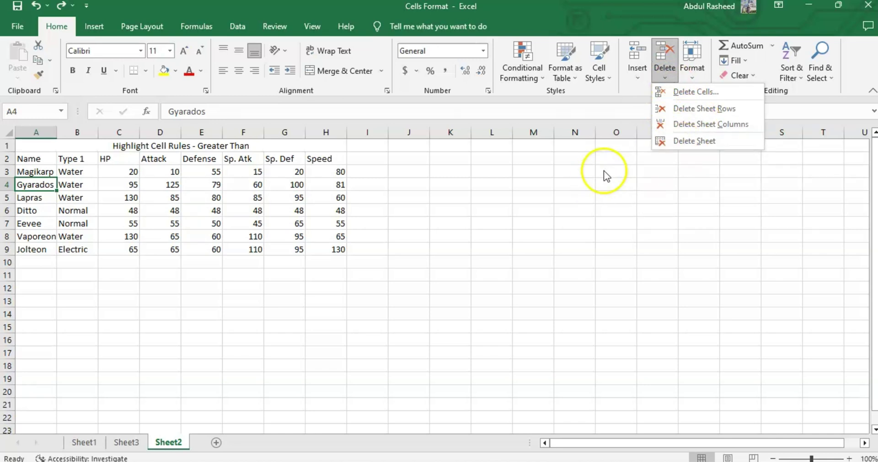
Browse the Cells group Format list, including the Hide & Unhide submenu.
{"action": "left_click", "coordinate": [692, 75]}
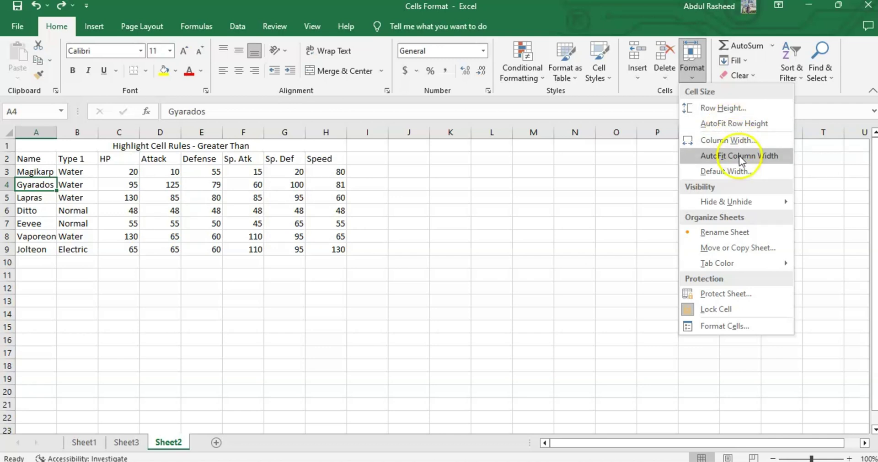
{"action": "mouse_move", "coordinate": [761, 201]}
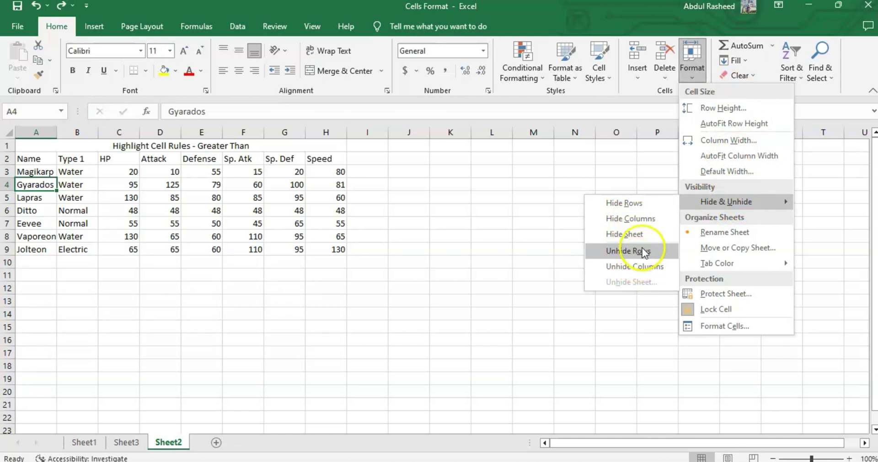
Rename Sheet2 to 'new' through Format > Rename Sheet.
{"action": "left_click", "coordinate": [725, 233]}
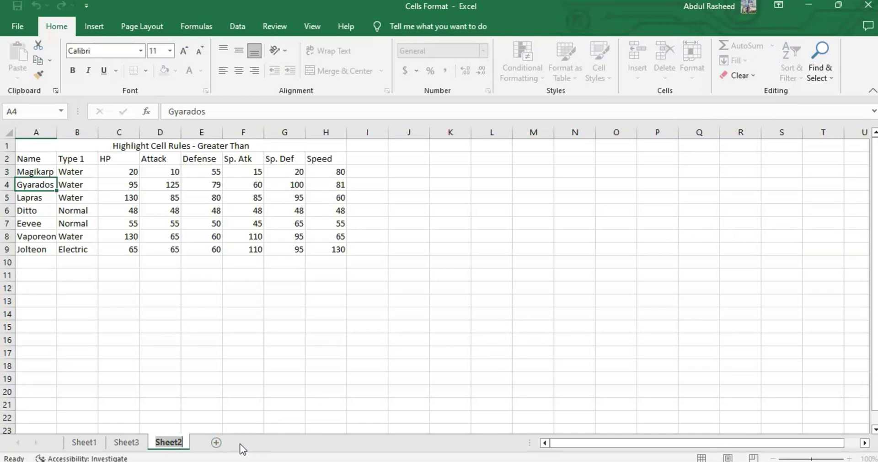
{"action": "type", "text": "new"}
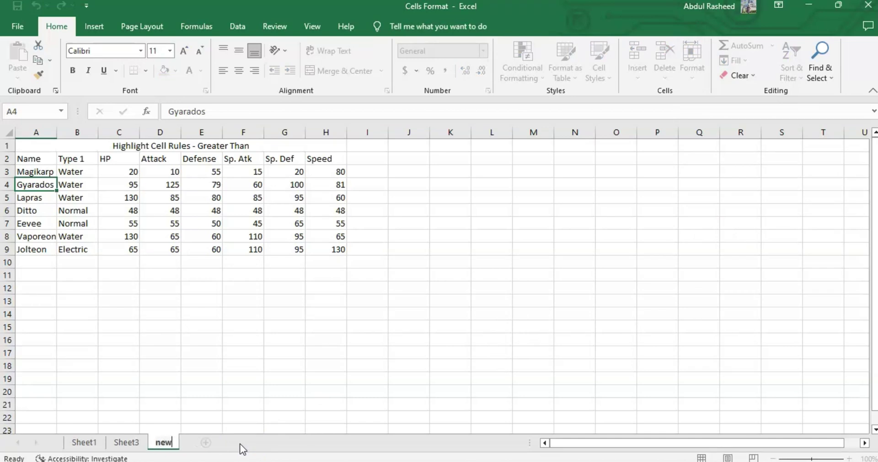
{"action": "key", "text": "Return"}
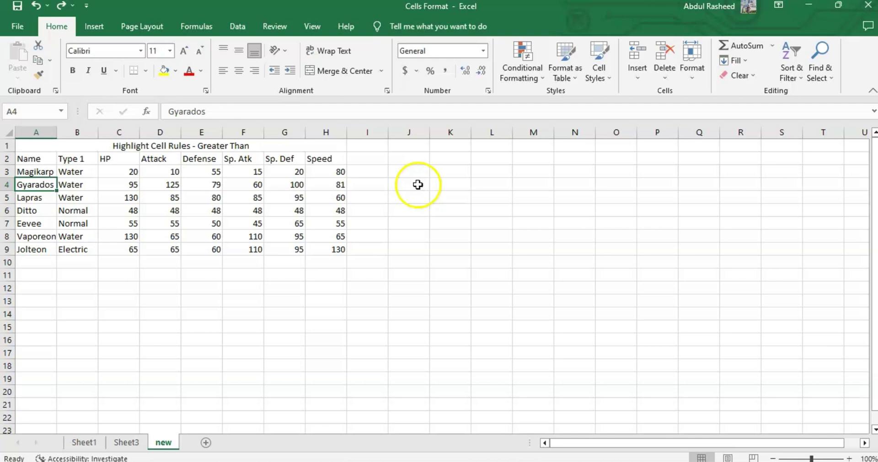
{"action": "left_click", "coordinate": [694, 75]}
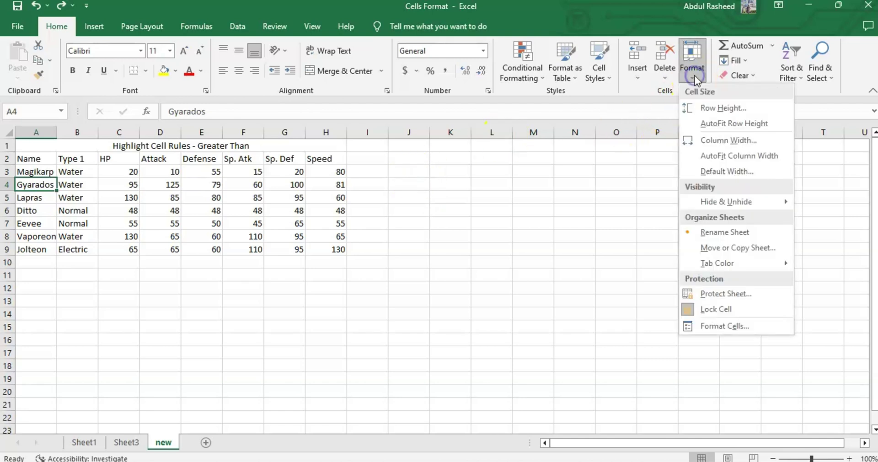
Move the 'new' sheet into a new workbook, Book3, and check both workbook windows.
{"action": "left_click", "coordinate": [737, 247]}
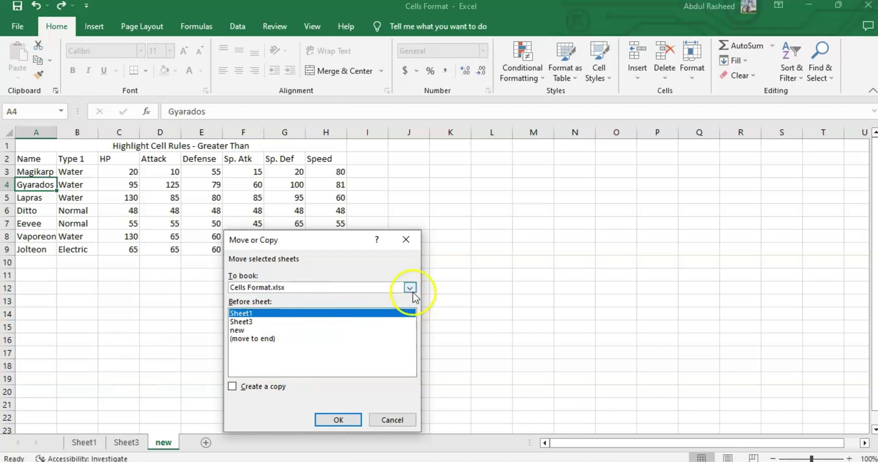
{"action": "left_click", "coordinate": [410, 287]}
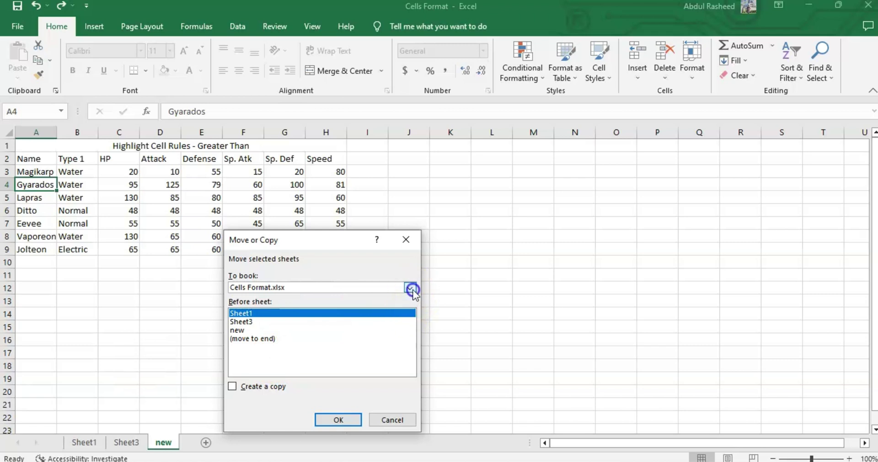
{"action": "left_click", "coordinate": [314, 363]}
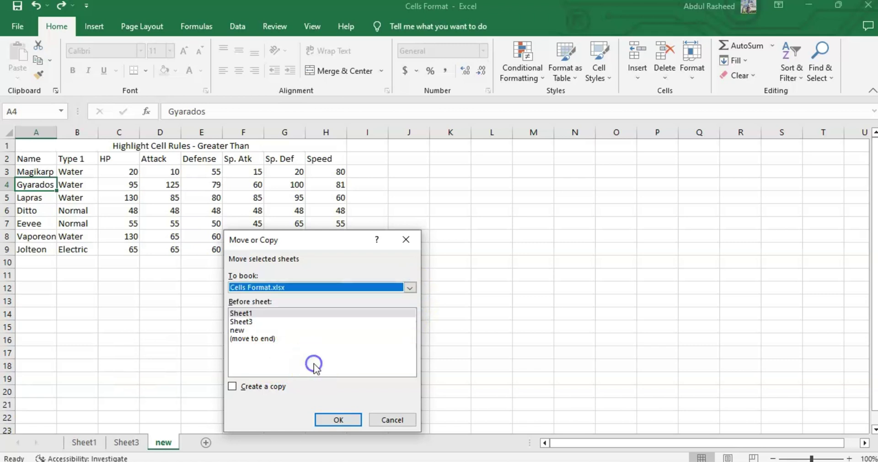
{"action": "left_click", "coordinate": [240, 330]}
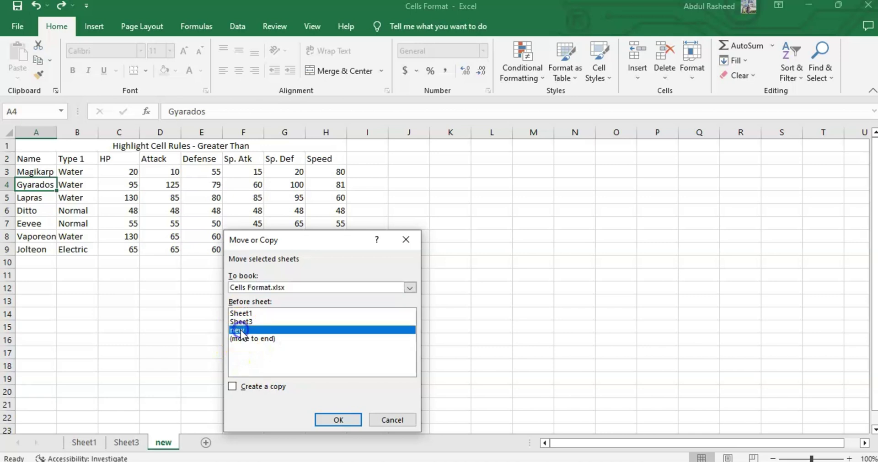
{"action": "left_click", "coordinate": [412, 288]}
{"action": "left_click", "coordinate": [308, 301]}
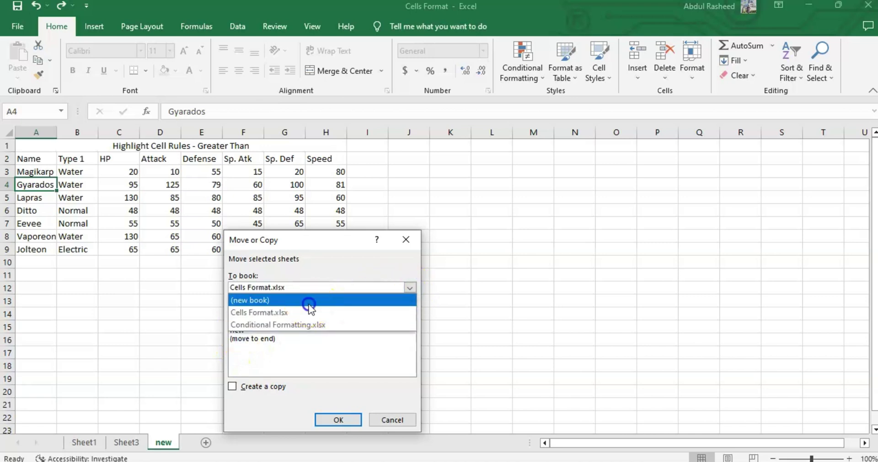
{"action": "left_click", "coordinate": [340, 421]}
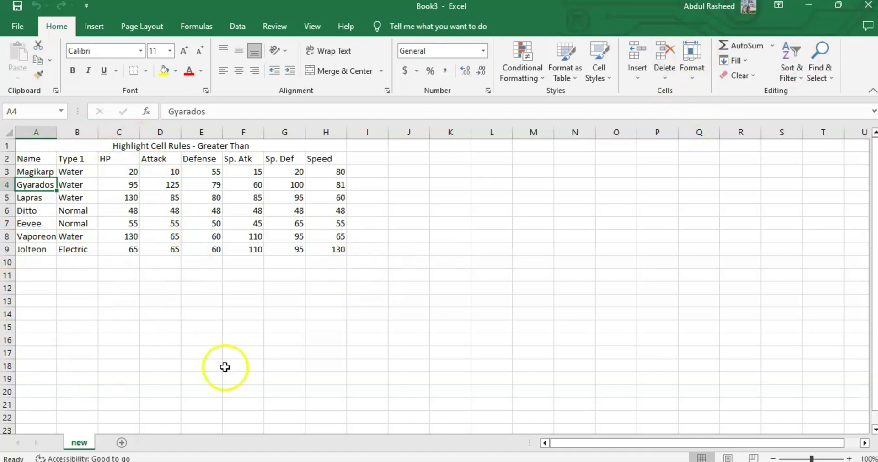
{"action": "key", "text": "alt+Tab"}
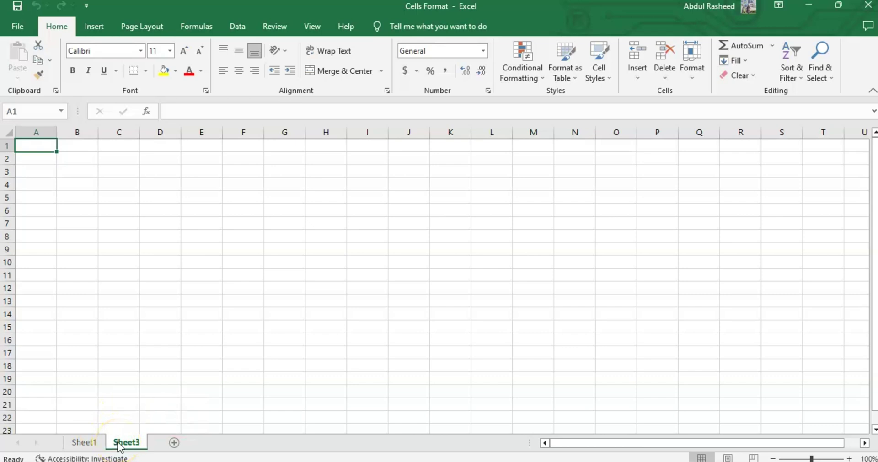
{"action": "key", "text": "alt+Tab"}
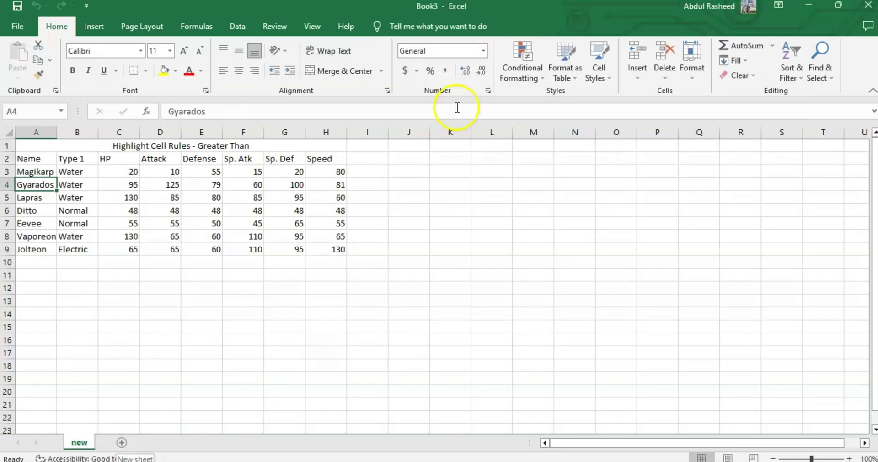
Copy the 'new' sheet from Book3 into Cells Format.xlsx, placed at the end.
{"action": "left_click", "coordinate": [692, 80]}
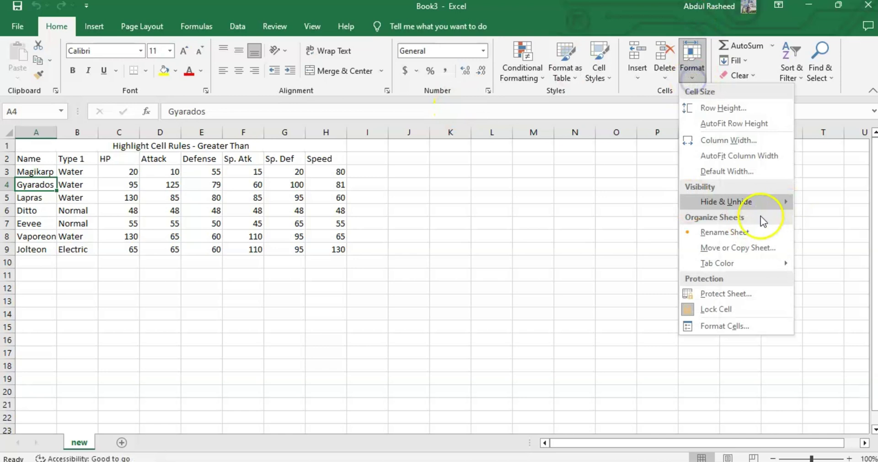
{"action": "left_click", "coordinate": [723, 246]}
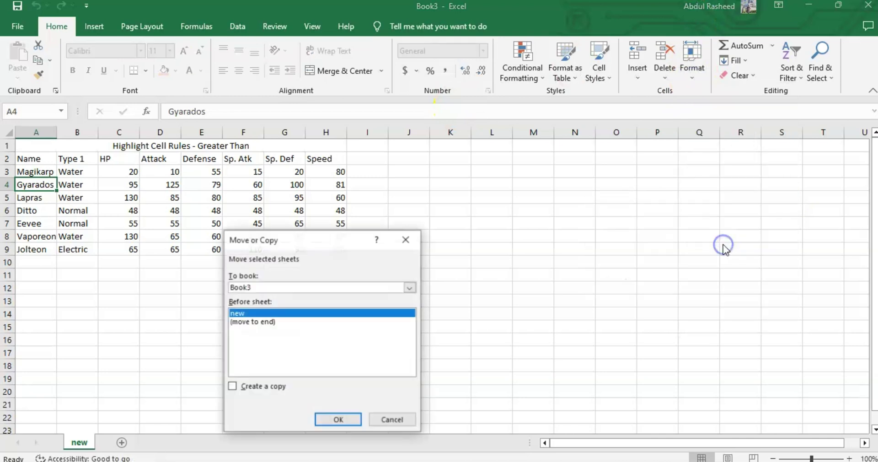
{"action": "left_click", "coordinate": [232, 387]}
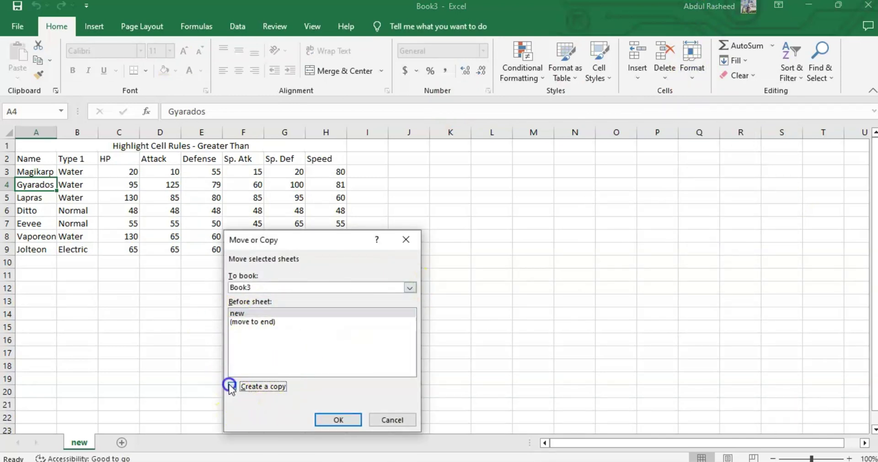
{"action": "left_click", "coordinate": [408, 288]}
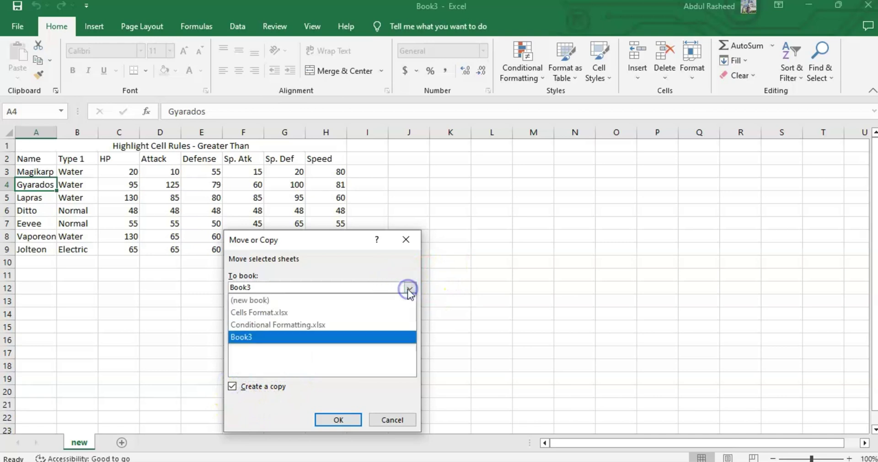
{"action": "left_click", "coordinate": [310, 313]}
{"action": "left_click", "coordinate": [263, 330]}
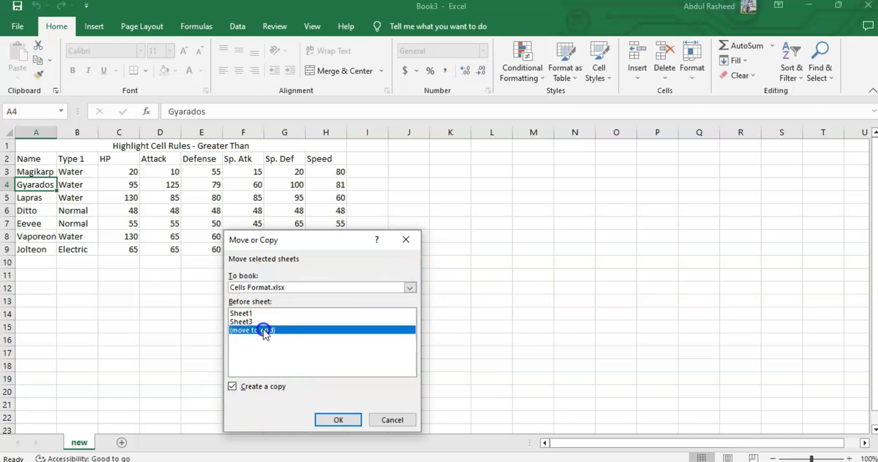
{"action": "left_click", "coordinate": [337, 418]}
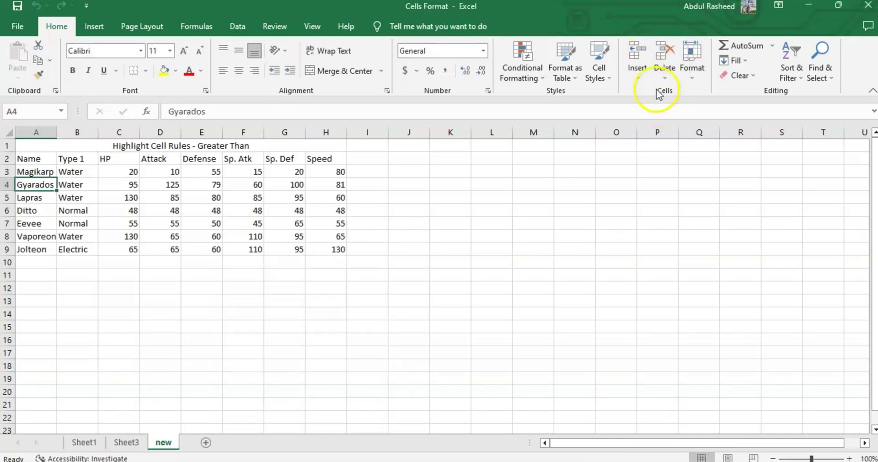
Give the 'new' sheet a green tab, verify it, and view the Protect Sheet description.
{"action": "left_click", "coordinate": [688, 73]}
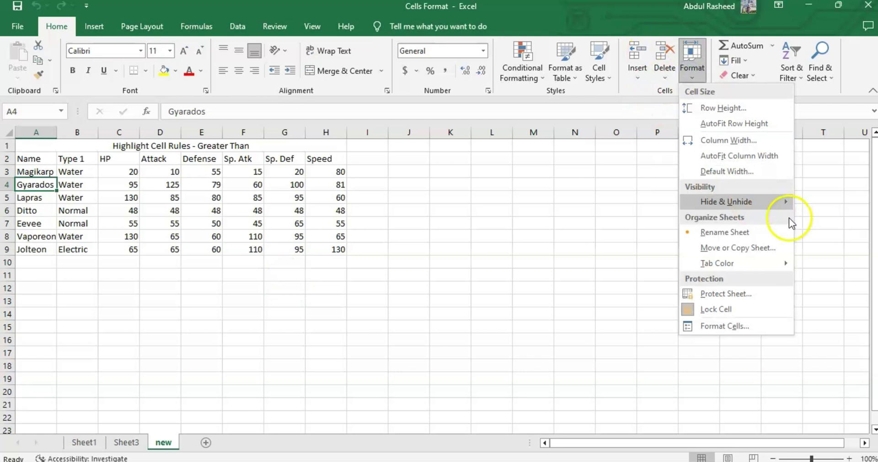
{"action": "mouse_move", "coordinate": [749, 258]}
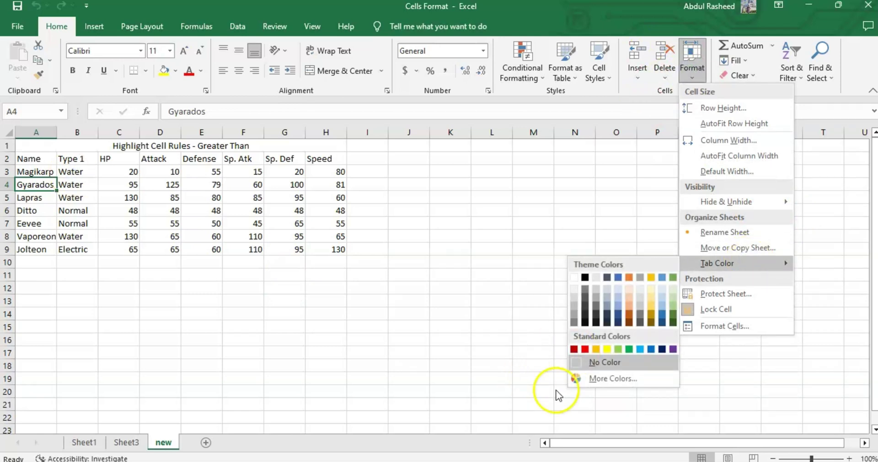
{"action": "left_click", "coordinate": [629, 349]}
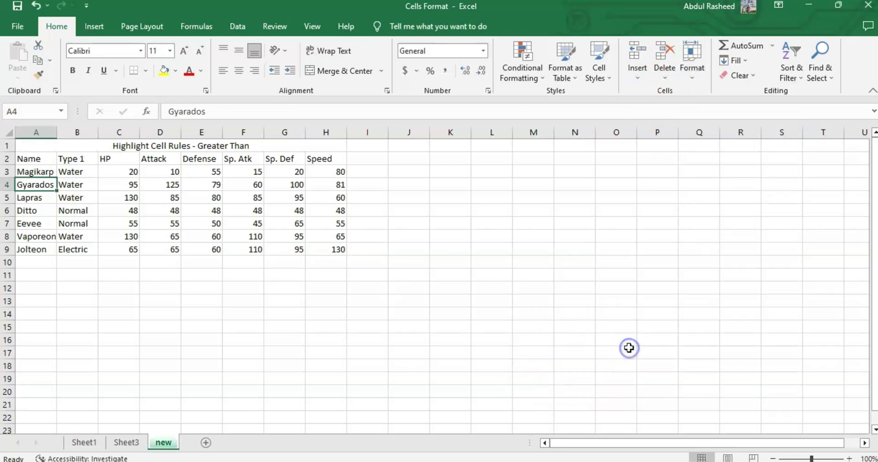
{"action": "left_click", "coordinate": [129, 442]}
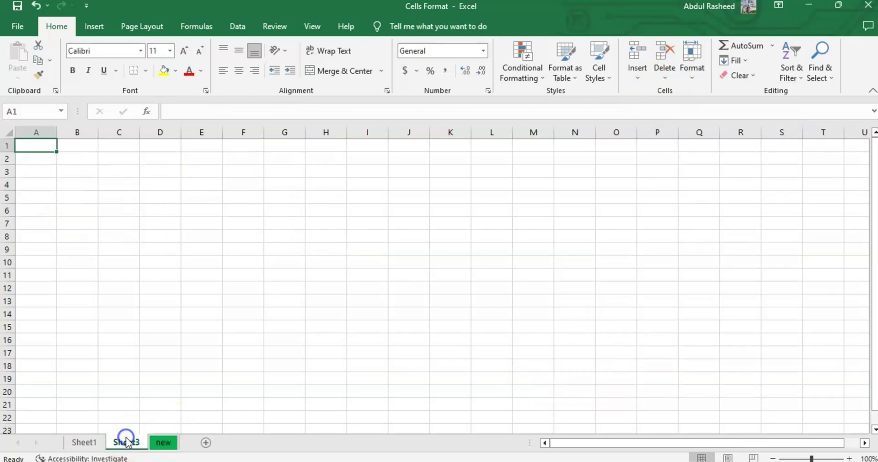
{"action": "left_click", "coordinate": [170, 443]}
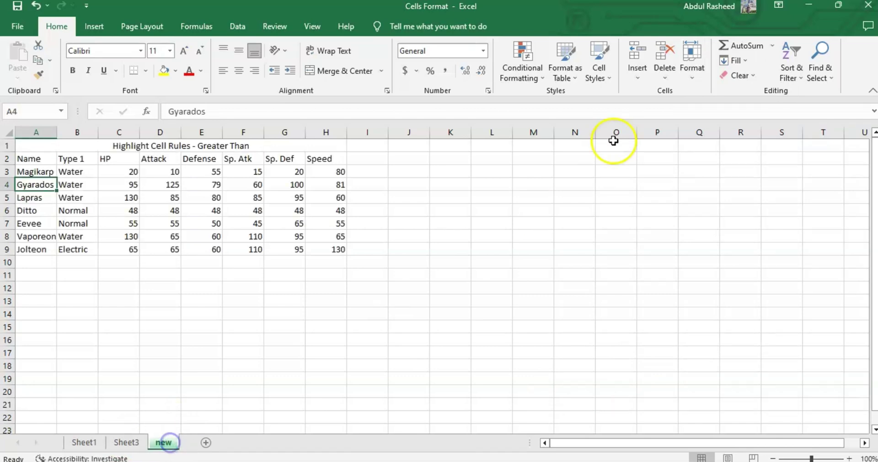
{"action": "left_click", "coordinate": [690, 74]}
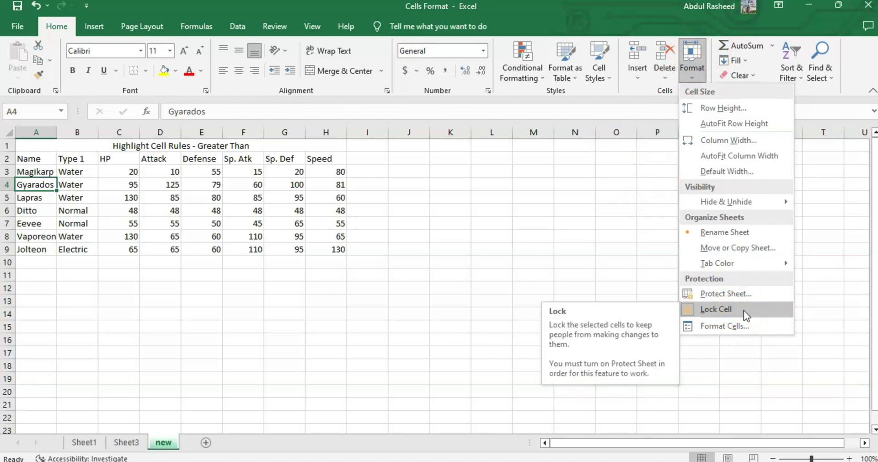
{"action": "left_click", "coordinate": [747, 296]}
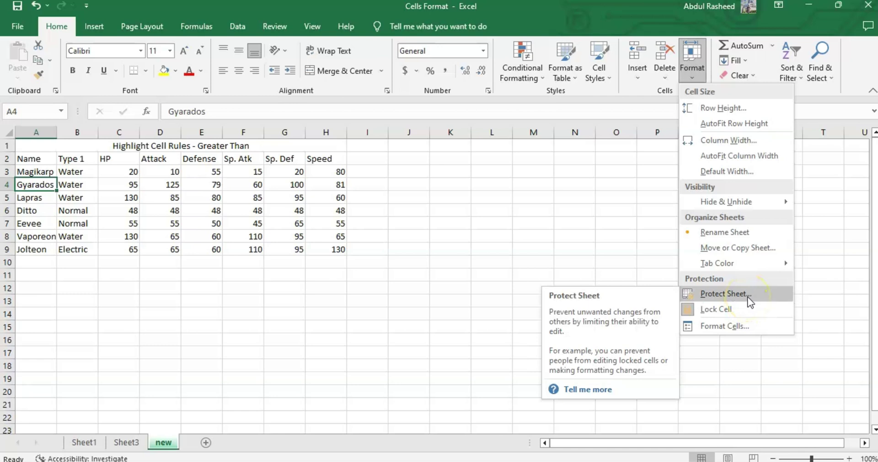
{"action": "left_click", "coordinate": [737, 327]}
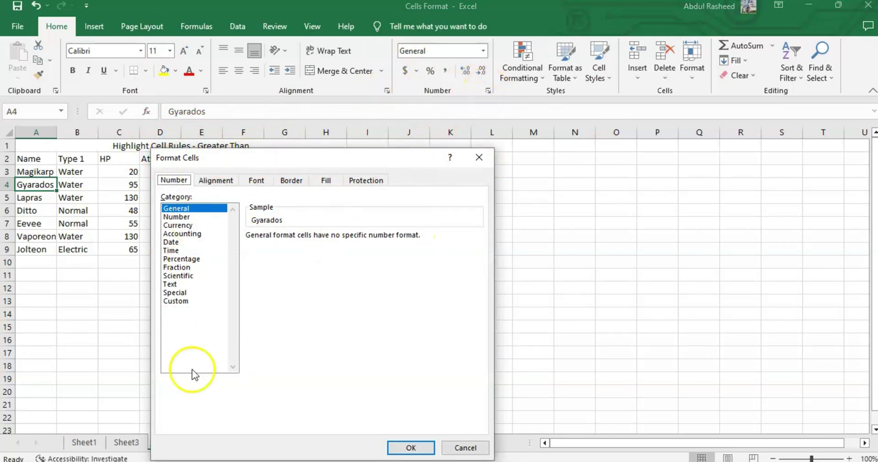
{"action": "left_click", "coordinate": [211, 180]}
{"action": "left_click", "coordinate": [255, 181]}
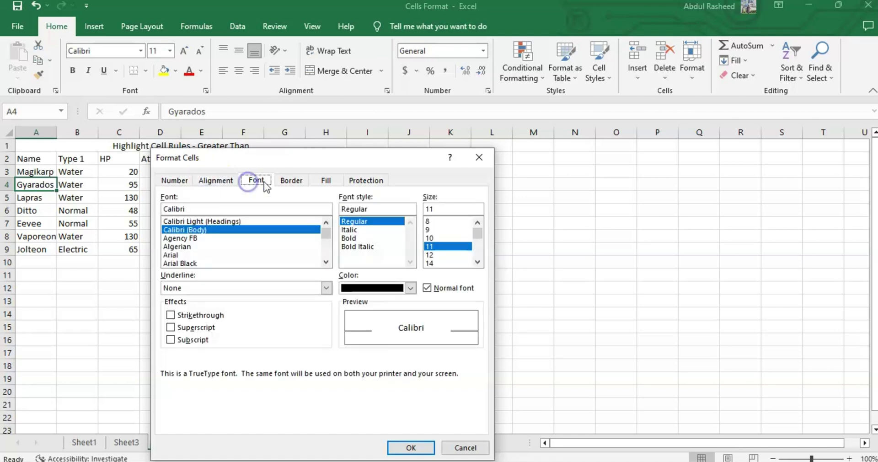
{"action": "left_click", "coordinate": [293, 181]}
{"action": "left_click", "coordinate": [326, 181]}
{"action": "left_click", "coordinate": [365, 180]}
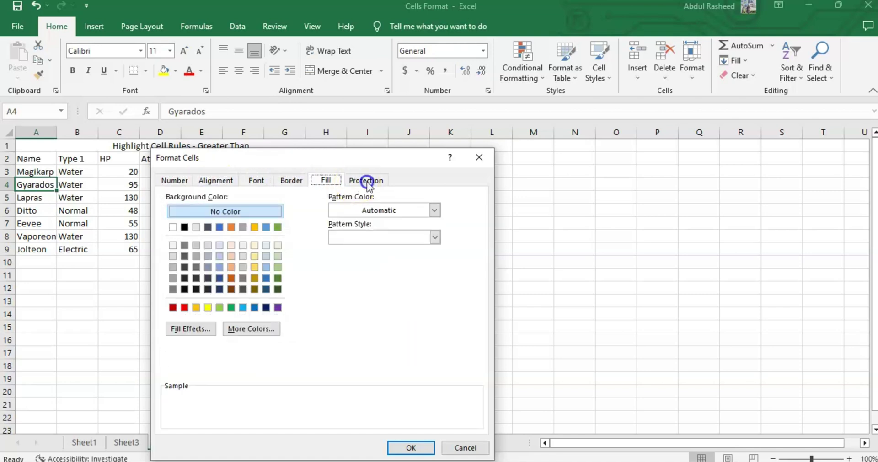
{"action": "left_click", "coordinate": [177, 180]}
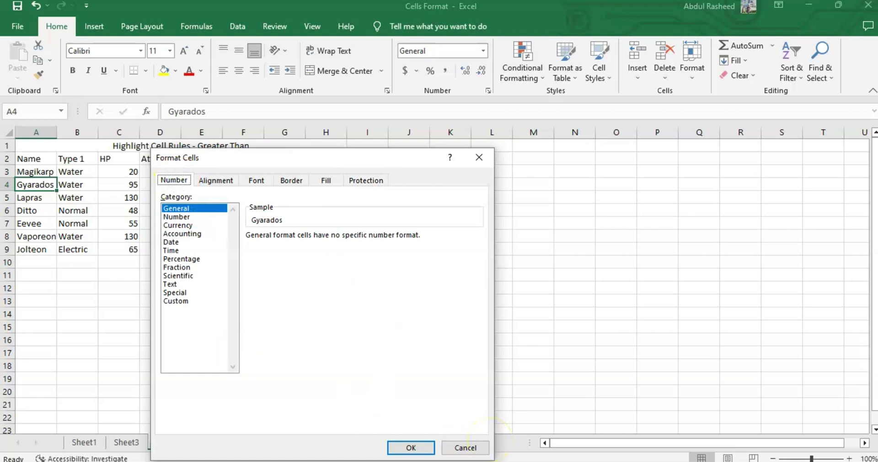
{"action": "left_click", "coordinate": [409, 446]}
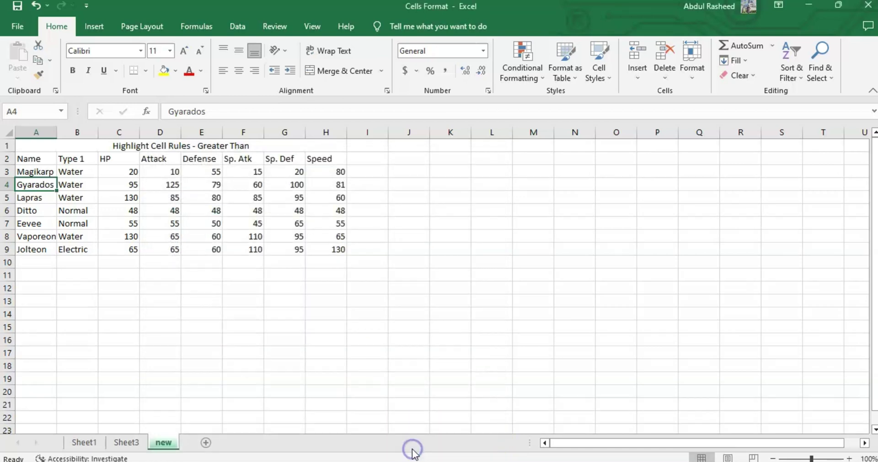